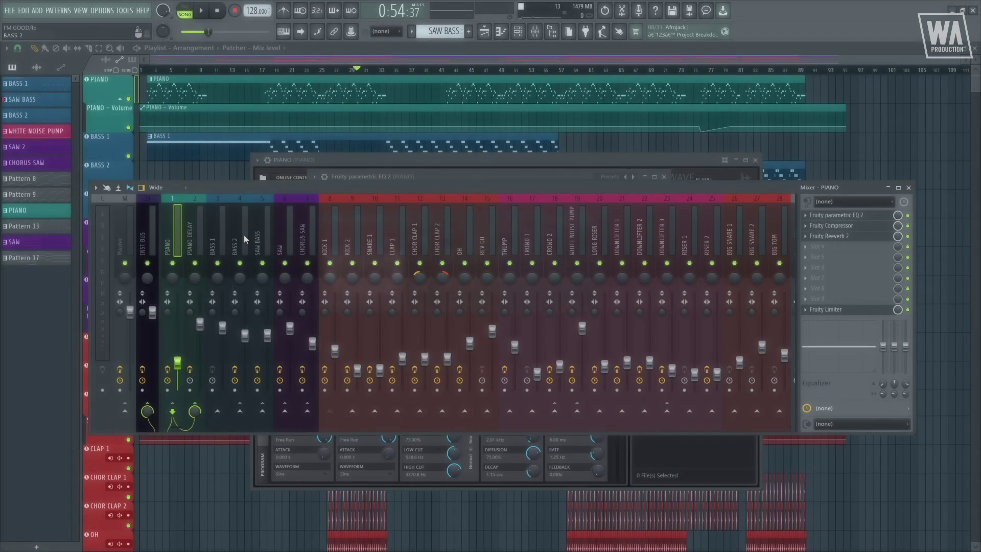
# - Select the PIANO DELAY mixer track and listen to the isolated PIANO and BASS 1 playlist tracks
pyautogui.click(192, 232)
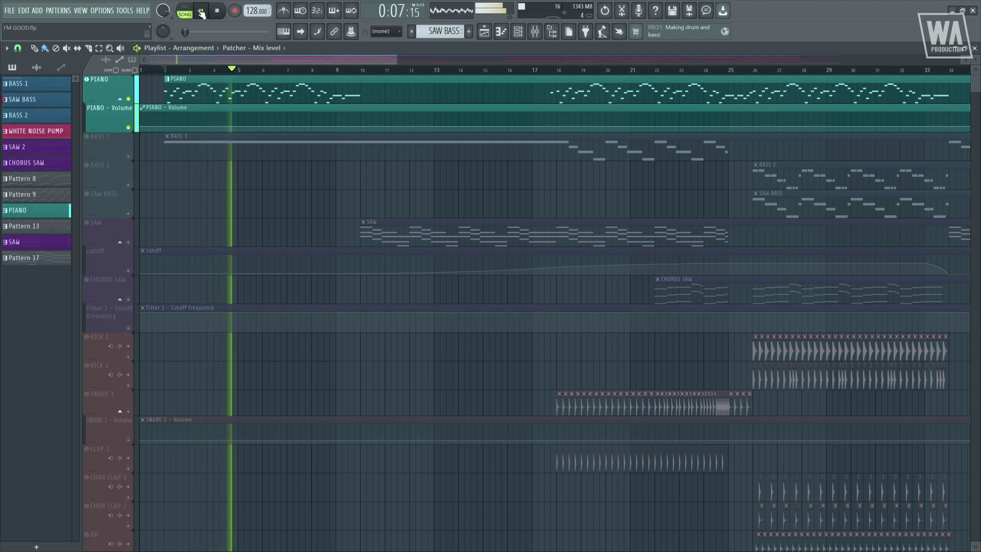
pyautogui.press('space')
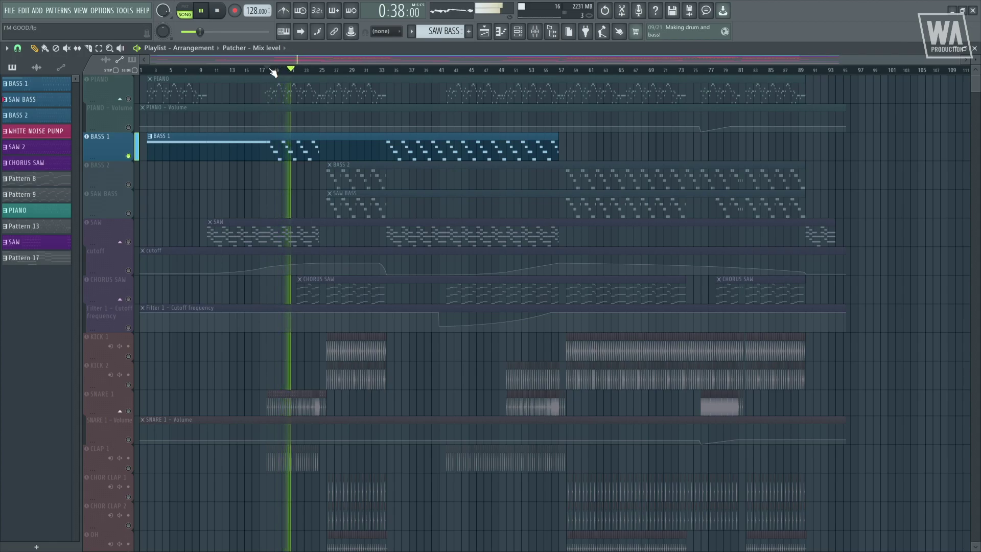
pyautogui.press('space')
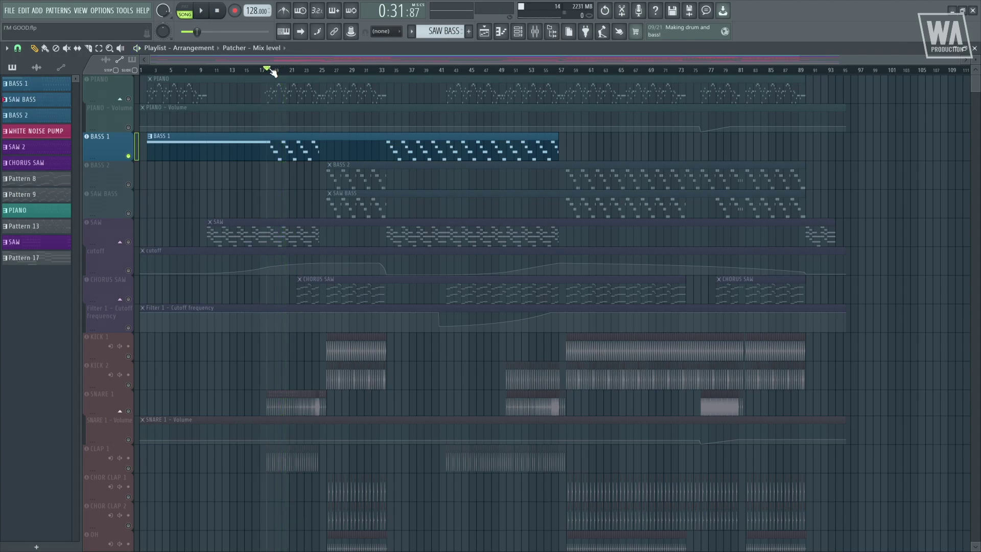
# - Mute BASS 1, unmute BASS 2 and play the BASS 2 part from bar 26
pyautogui.click(128, 156)
pyautogui.click(128, 185)
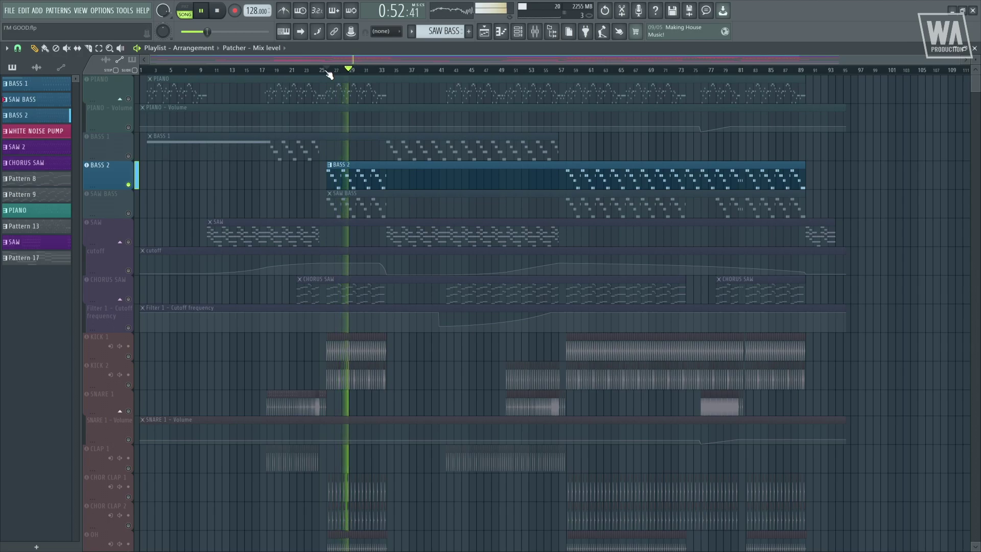
pyautogui.press('space')
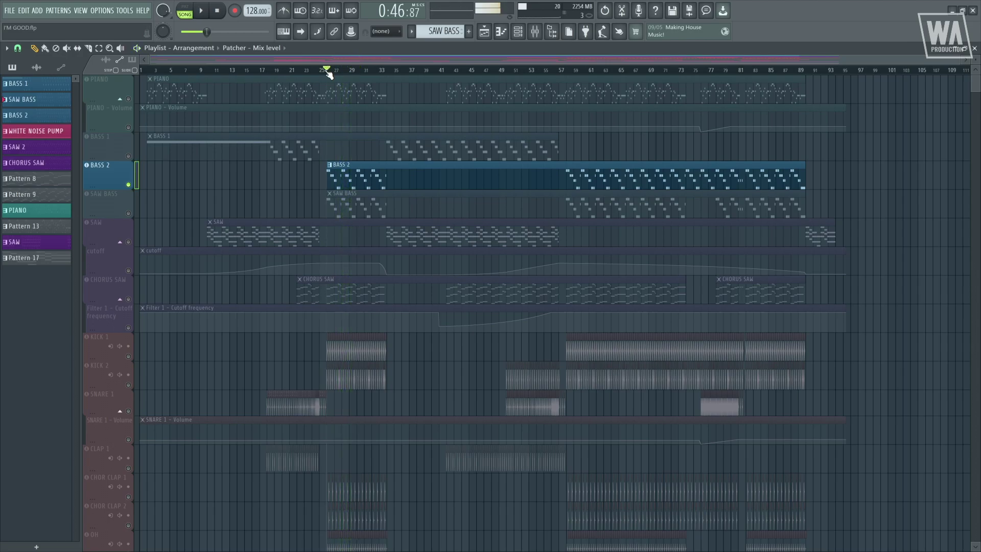
# - Mute BASS 2, unmute SAW BASS and play the SAW BASS part from bar 26
pyautogui.click(129, 186)
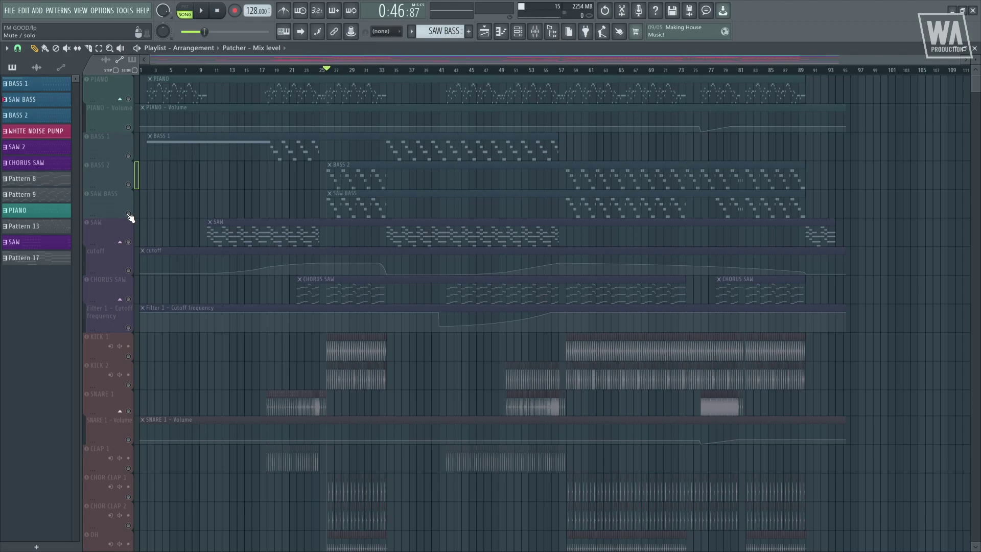
pyautogui.click(129, 214)
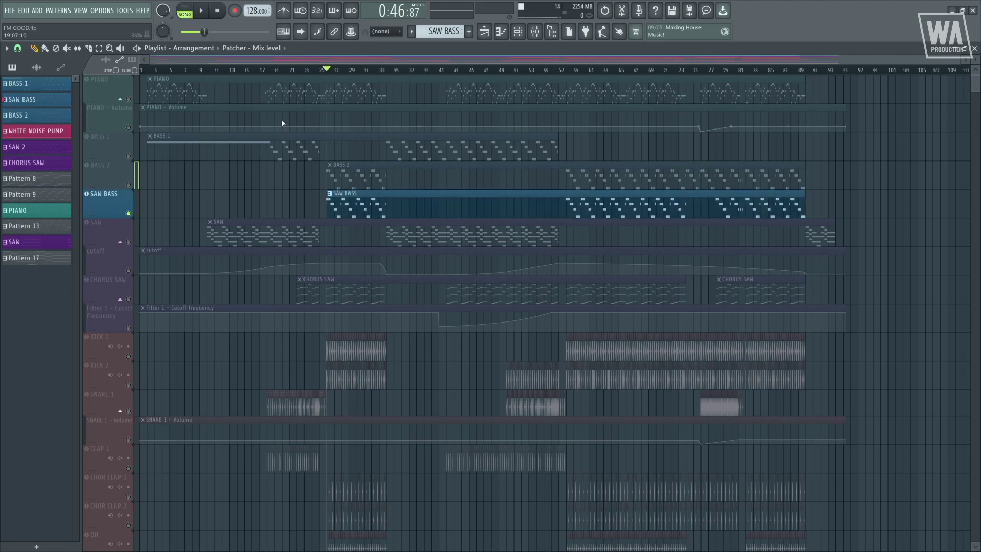
pyautogui.press('space')
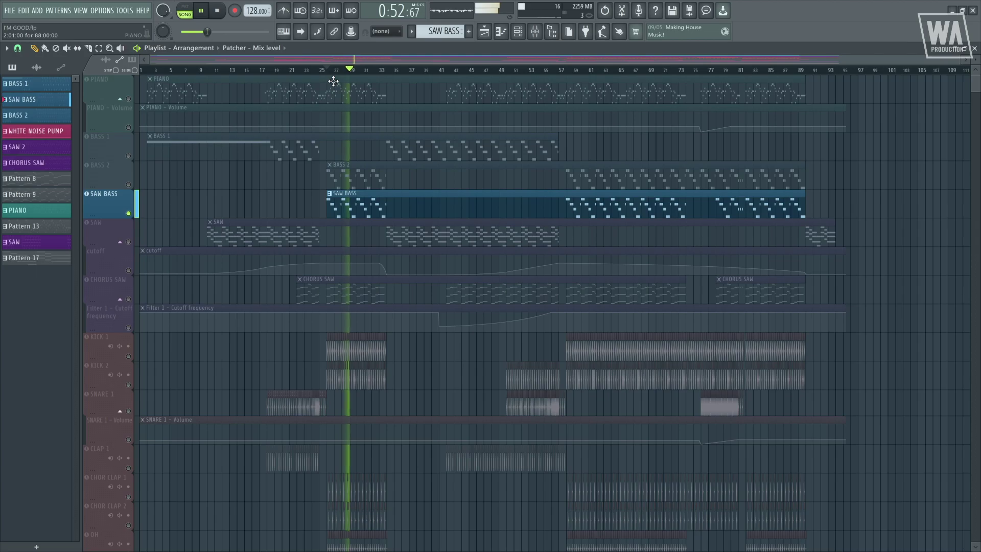
pyautogui.press('space')
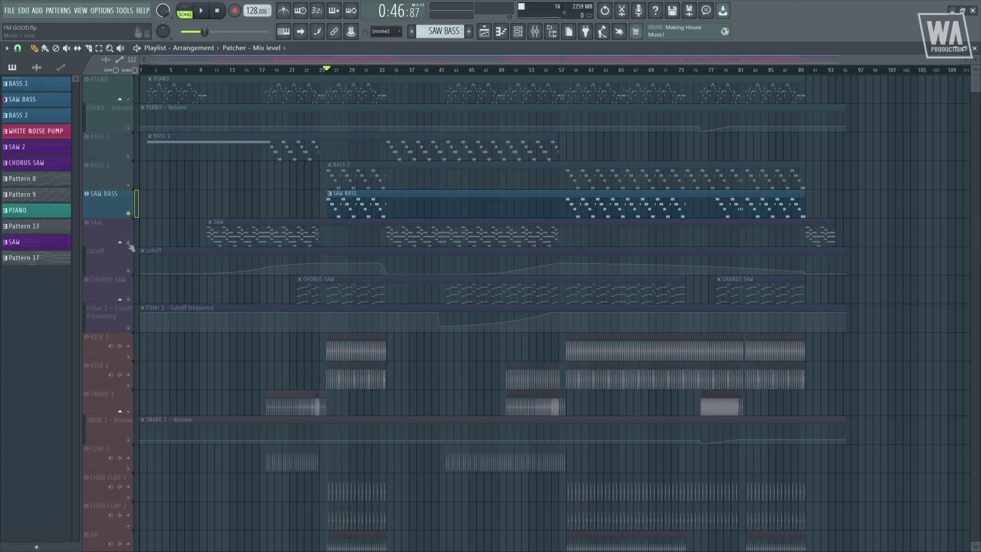
# - Solo the SAW track, reposition its synth window and open Fruity parametric EQ 2 on its mixer track
pyautogui.click(128, 242)
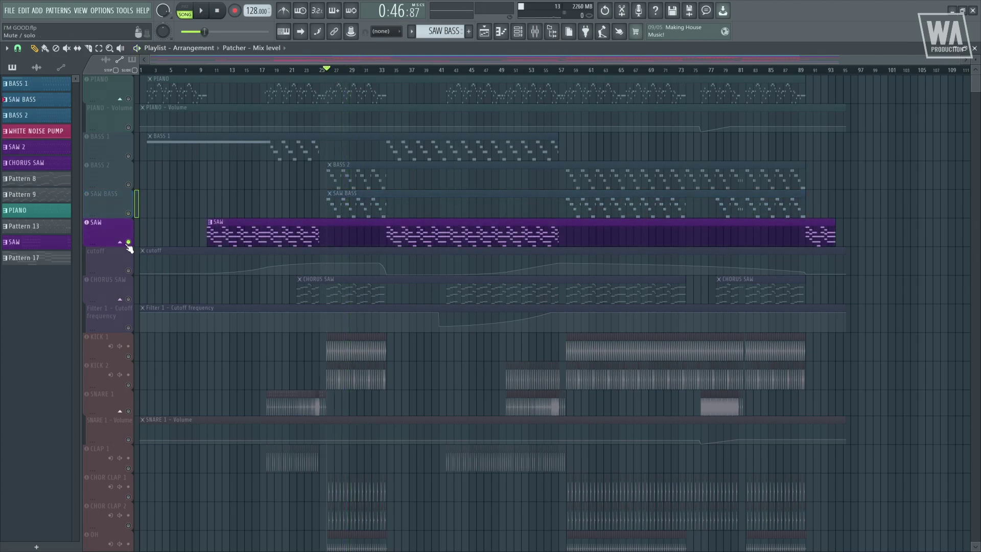
pyautogui.click(125, 242)
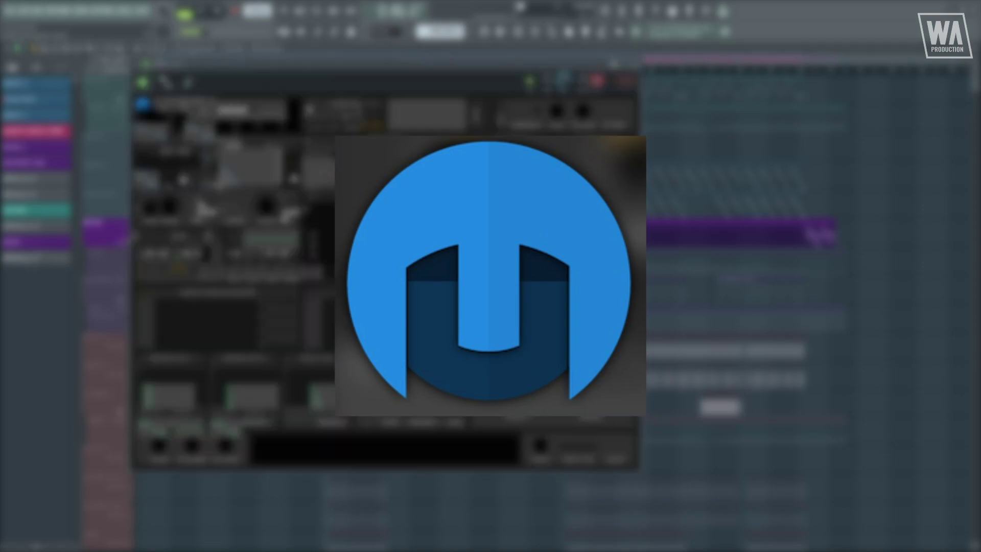
pyautogui.moveTo(356, 66); pyautogui.dragTo(454, 86)
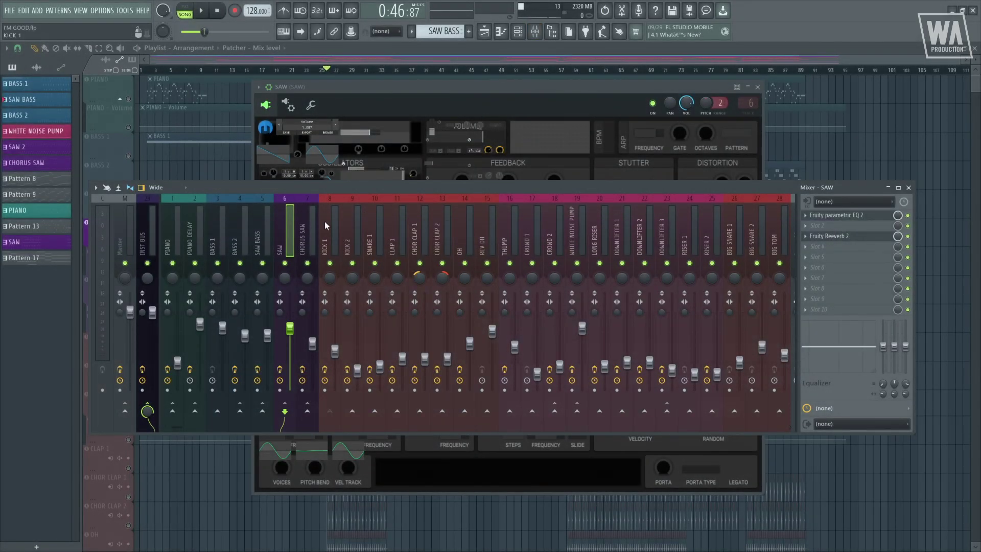
pyautogui.click(836, 215)
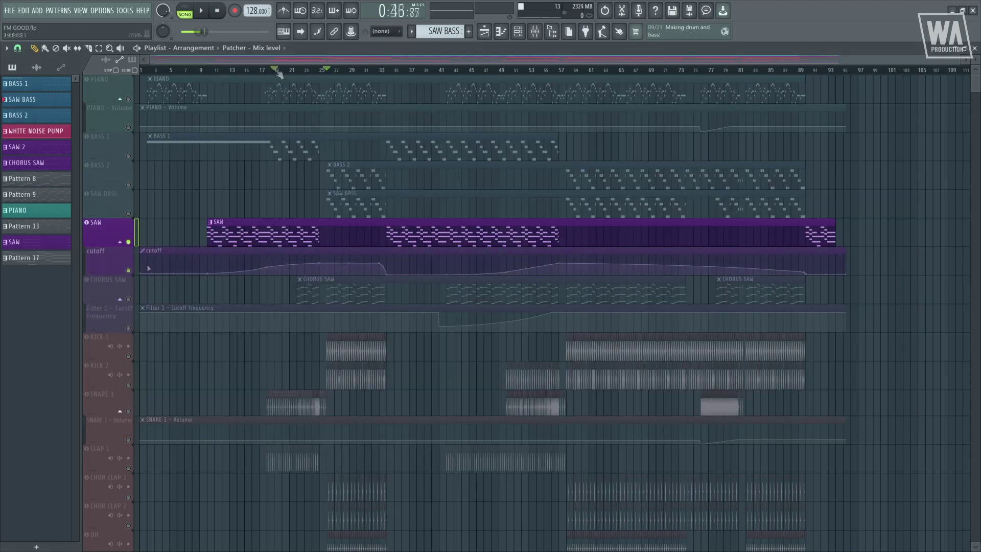
# - Play the SAW part together with its cutoff automation from bar 19
pyautogui.press('space')
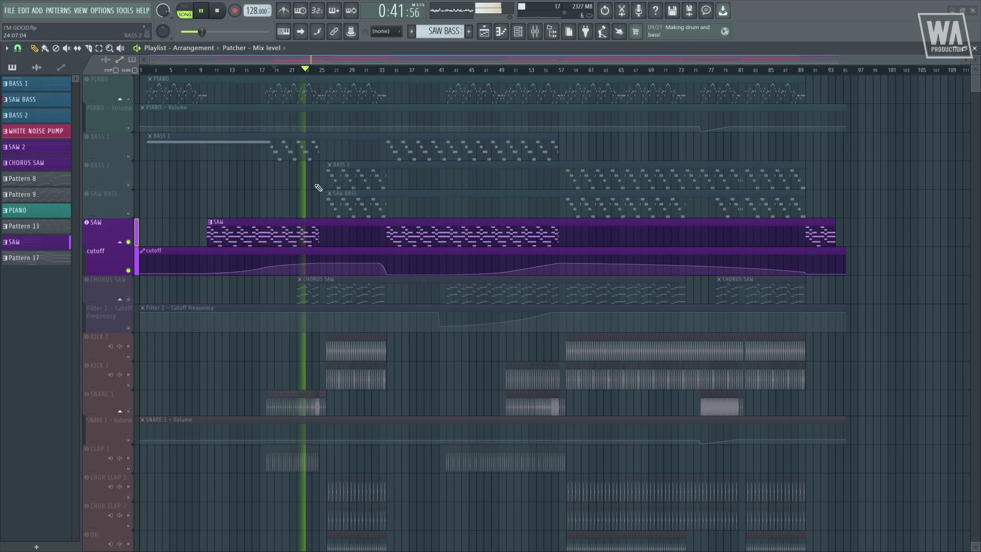
pyautogui.press('space')
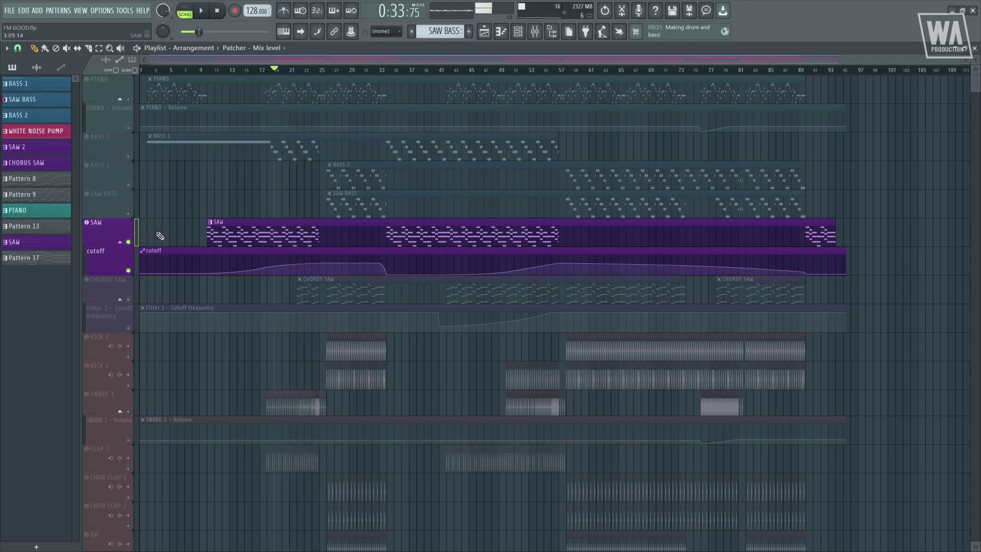
# - Mute SAW and cutoff, unmute CHORUS SAW and Filter 1 - Cutoff frequency, and play them from bar 42
pyautogui.click(129, 271)
pyautogui.click(128, 242)
pyautogui.click(128, 300)
pyautogui.click(128, 328)
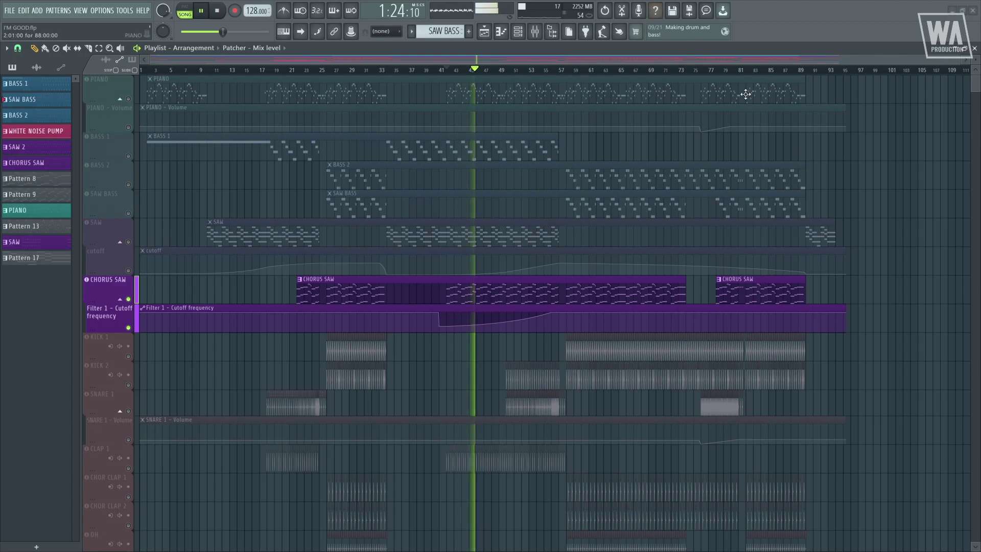
pyautogui.press('space')
# - Solo the KICK 1 track, open one of its clips' sample settings and move that window clear of the sample list
pyautogui.scroll(-5, 587, 237)
pyautogui.click(130, 161)
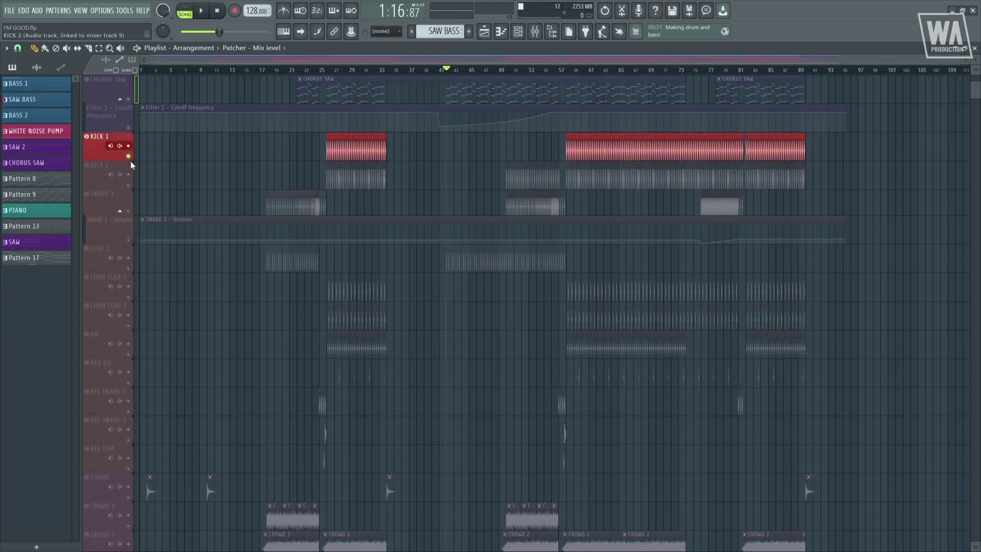
pyautogui.doubleClick(360, 151)
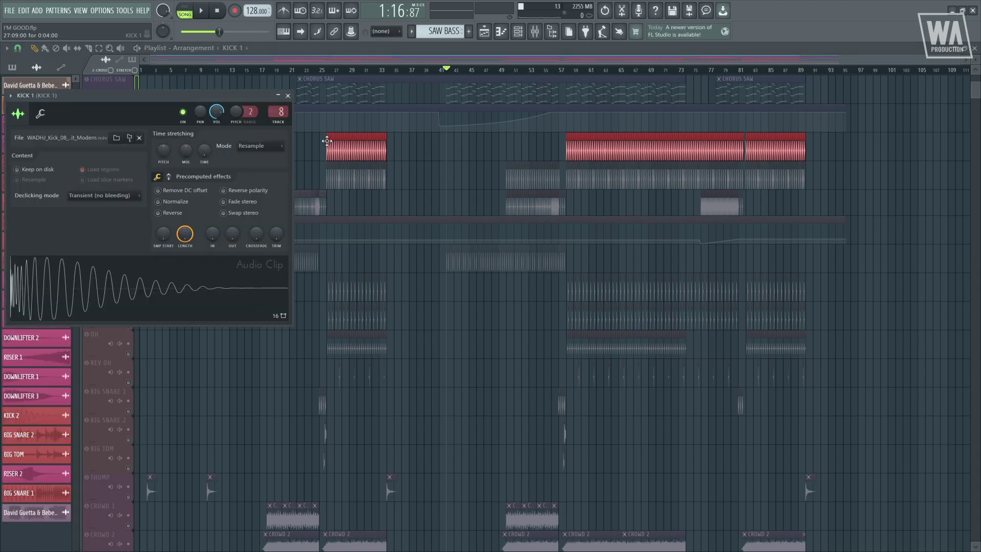
pyautogui.moveTo(172, 97); pyautogui.dragTo(431, 103)
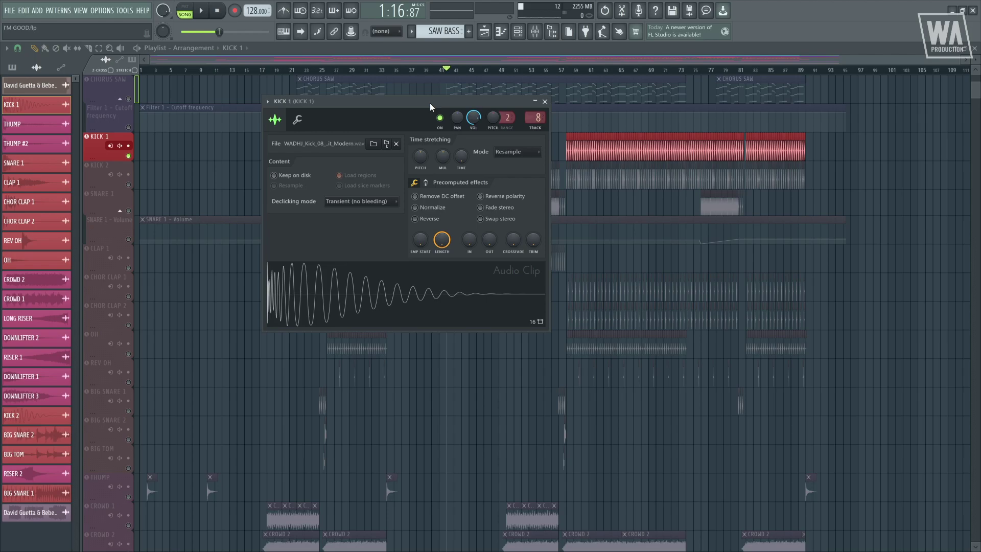
# - Inspect KICK 1's sidechain routing in the mixer and open the Fruity Limiter on the PIANO track
pyautogui.click(535, 31)
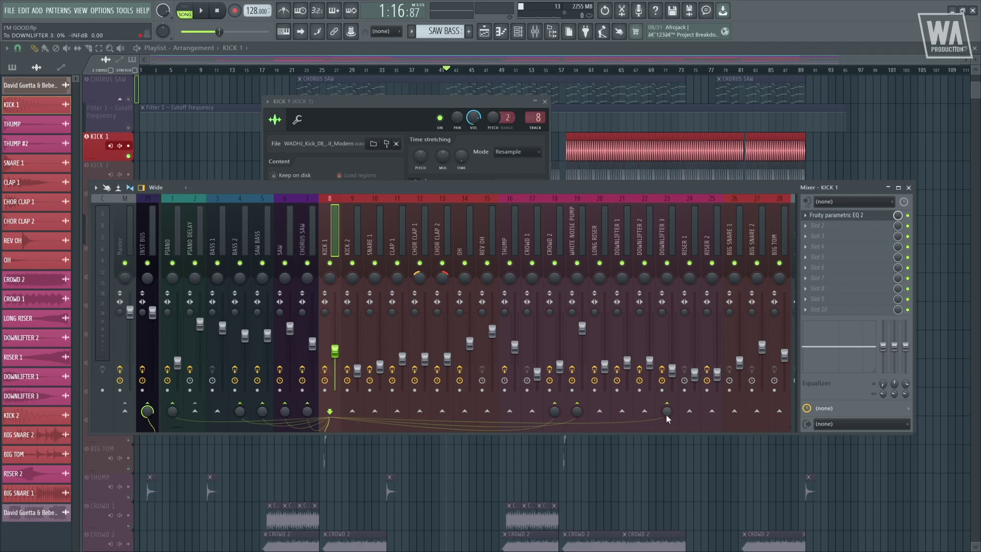
pyautogui.click(167, 227)
pyautogui.click(852, 311)
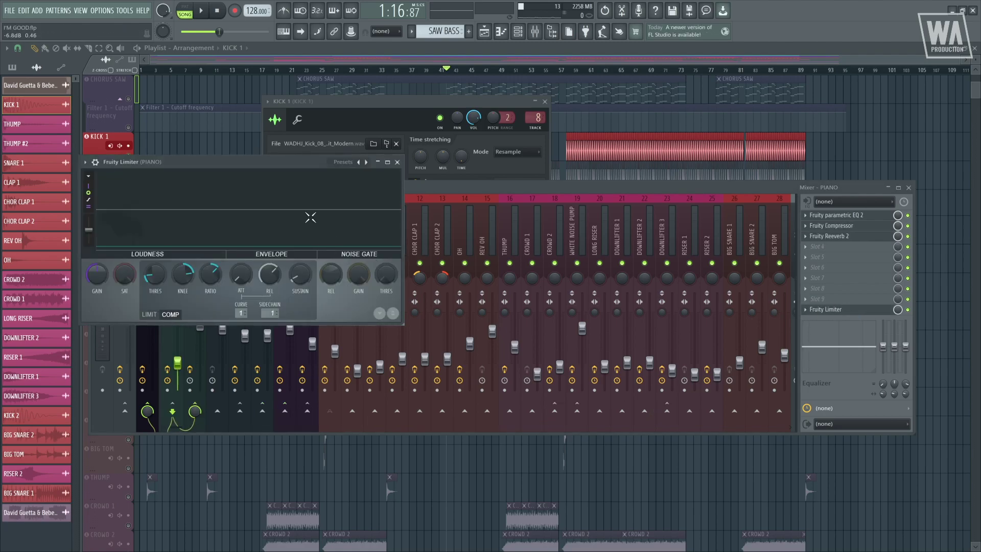
pyautogui.moveTo(295, 163); pyautogui.dragTo(399, 193)
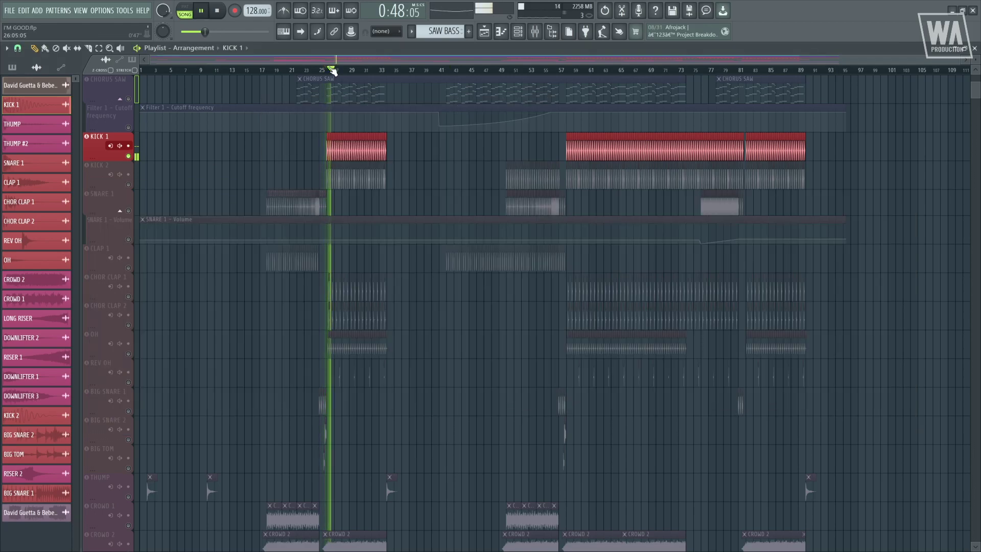
# - Stop the KICK 1 playback, unmute KICK 2 as well and play both kicks from bar 27
pyautogui.press('space')
pyautogui.click(128, 184)
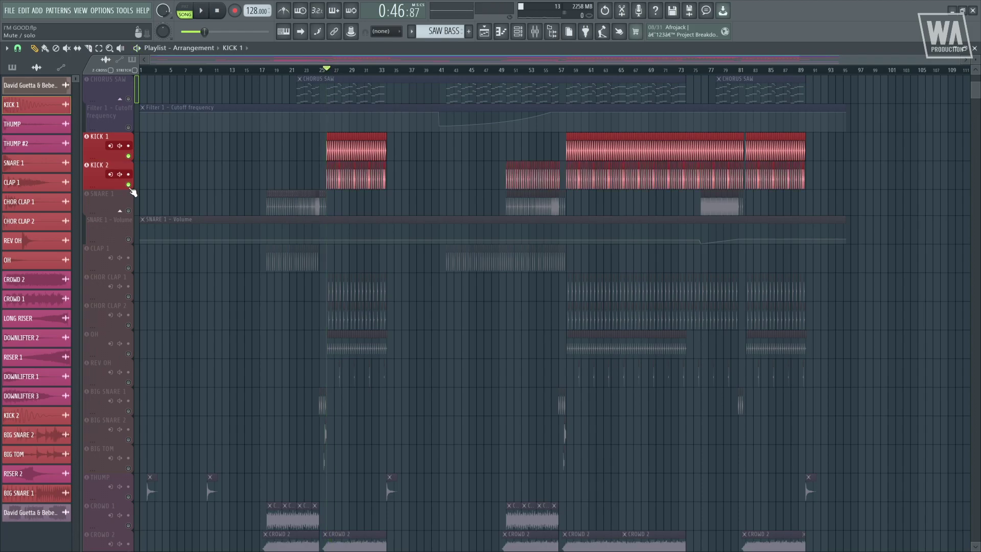
pyautogui.scroll(10, 329, 113)
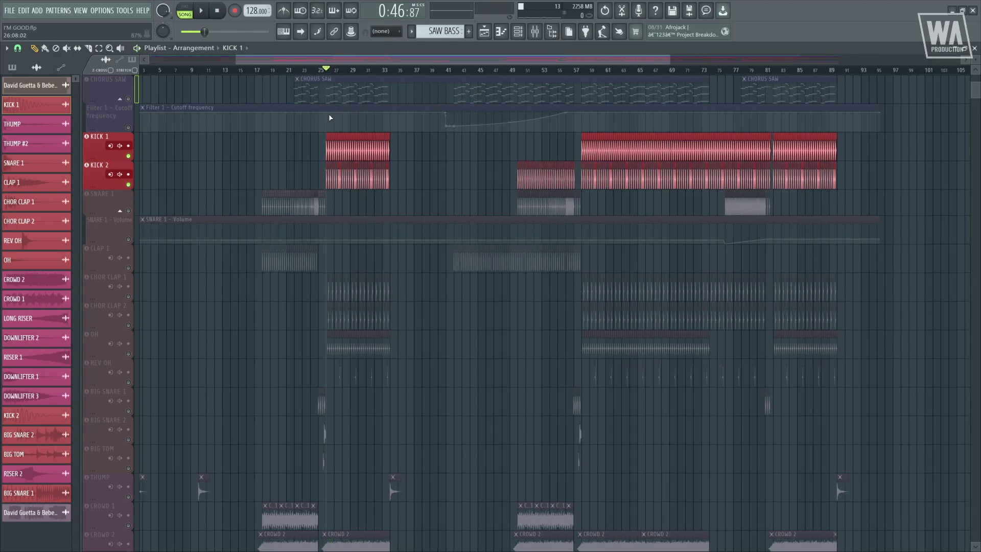
pyautogui.click(363, 68)
pyautogui.press('space')
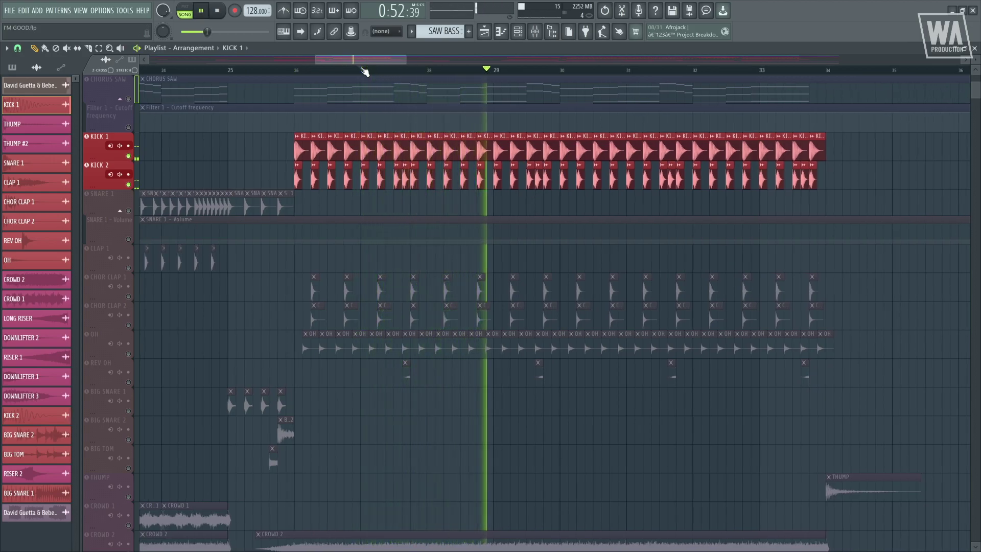
pyautogui.press('space')
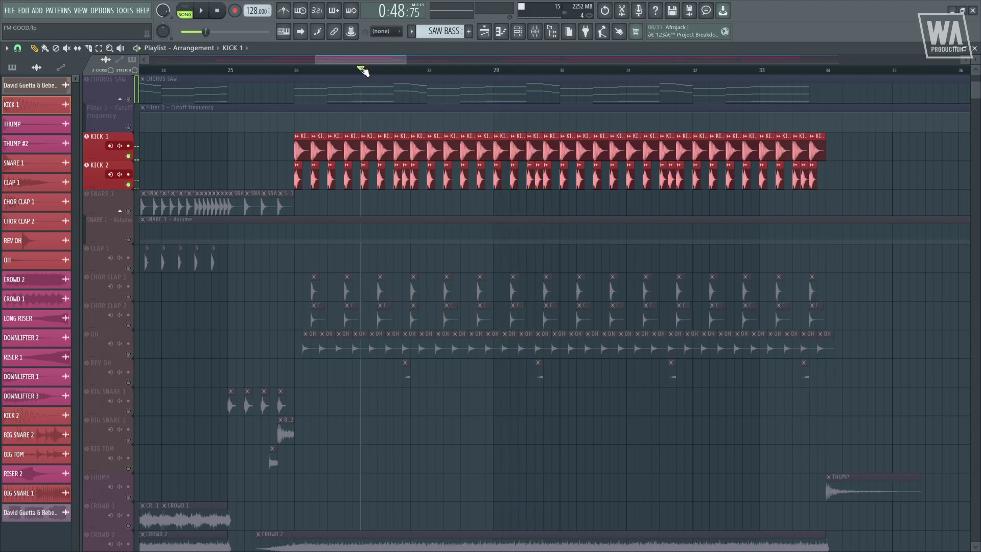
# - Examine Fruity parametric EQ 2 on the SNARE 1 mixer track and listen to SNARE 1 with its volume automation
pyautogui.scroll(-5, 361, 70)
pyautogui.press('F9')
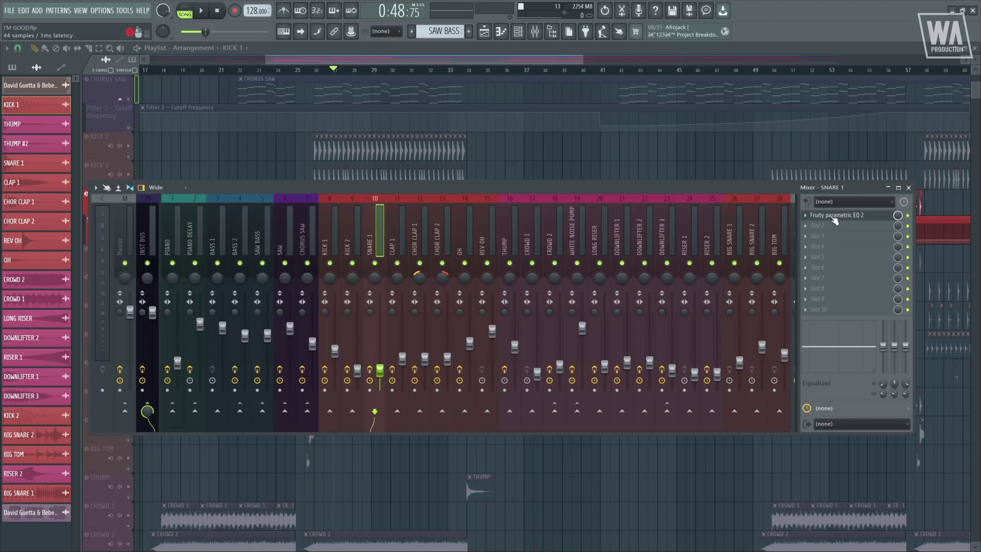
pyautogui.click(834, 217)
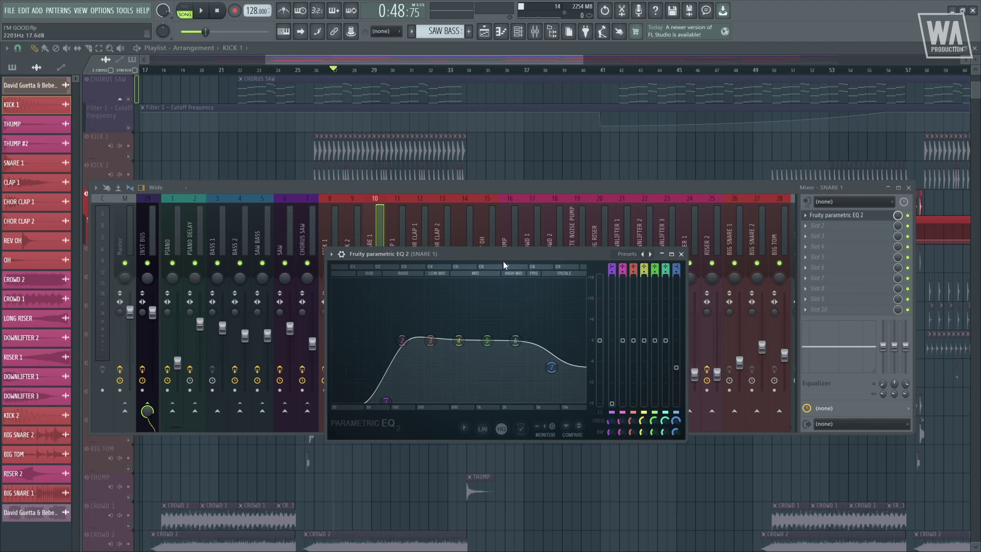
pyautogui.moveTo(503, 254); pyautogui.dragTo(536, 195)
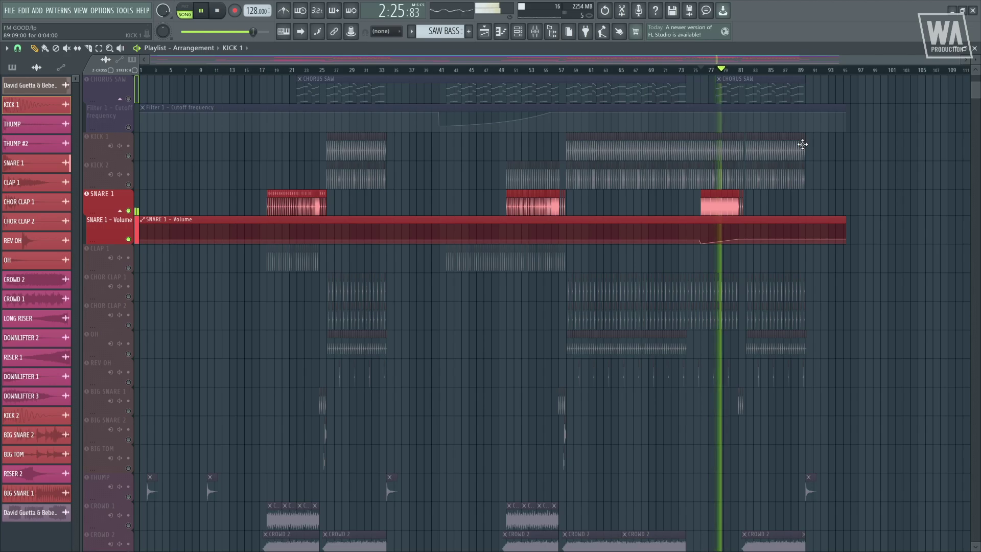
pyautogui.press('space')
# - Isolate the CLAP 1, CHOR CLAP 1 and CHOR CLAP 2 tracks and play the claps from bar 42
pyautogui.scroll(-2, 131, 212)
pyautogui.click(131, 212)
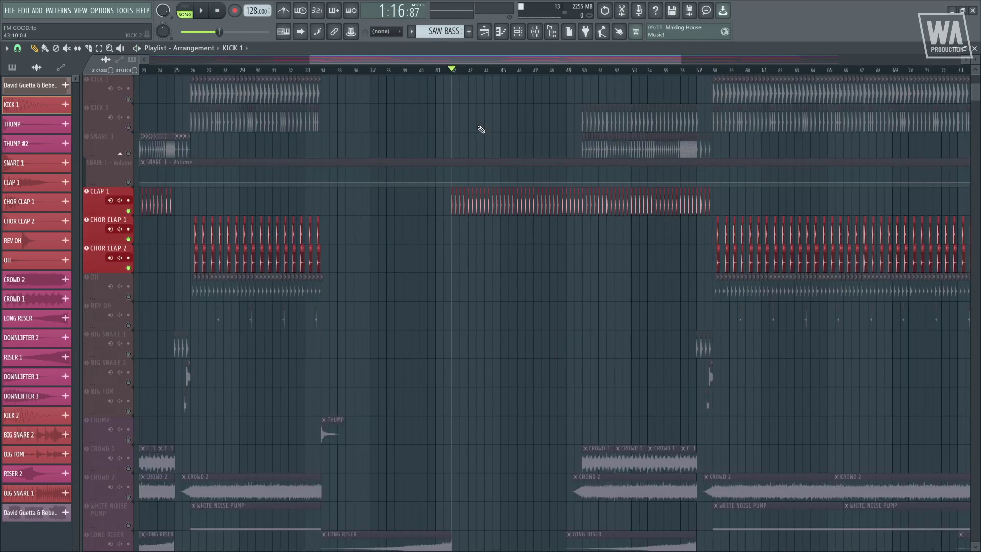
pyautogui.press('space')
pyautogui.press('space')
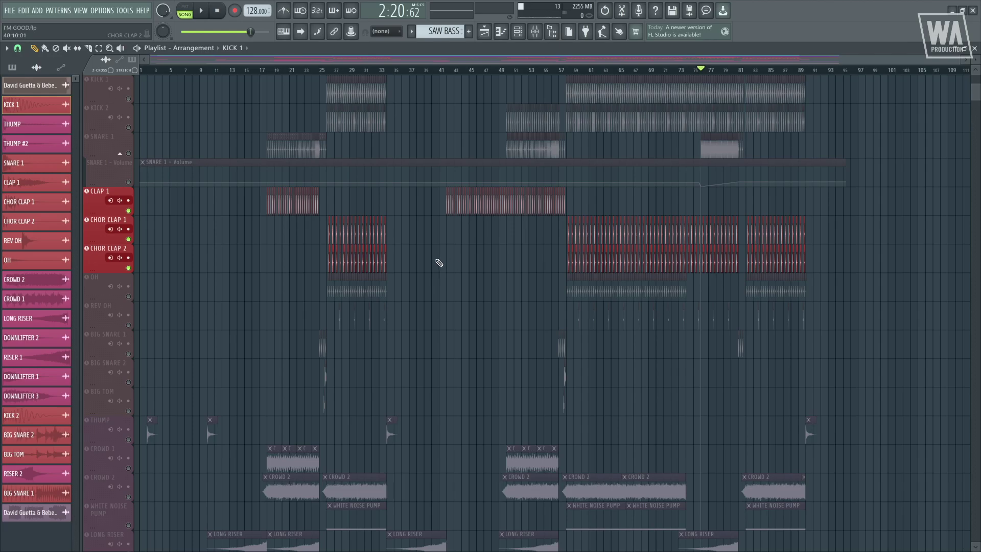
pyautogui.scroll(2, 449, 263)
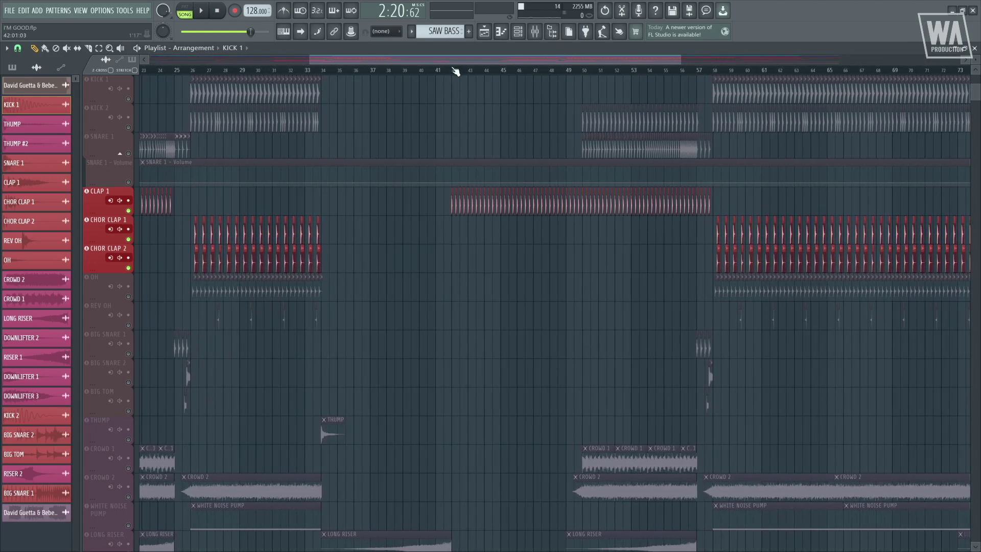
# - Listen to the isolated OH and REV OH tracks from bar 27 and move on to the BIG SNARE and BIG TOM fill
pyautogui.press('space')
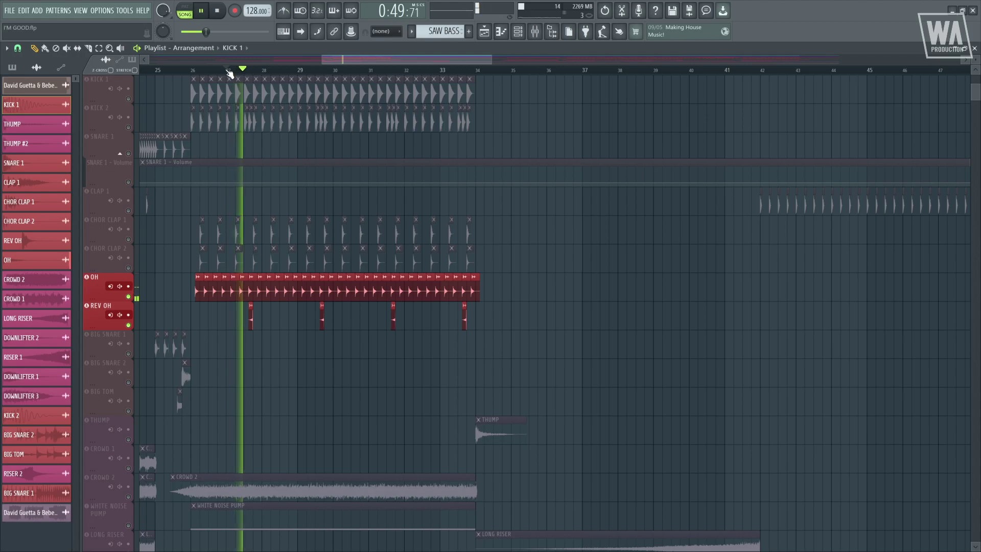
pyautogui.press('space')
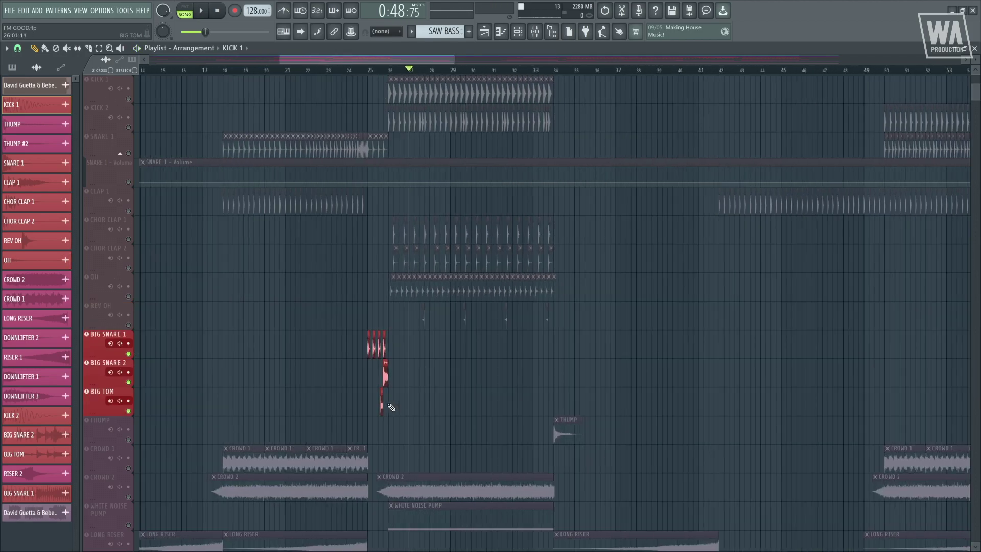
pyautogui.scroll(4, 392, 407)
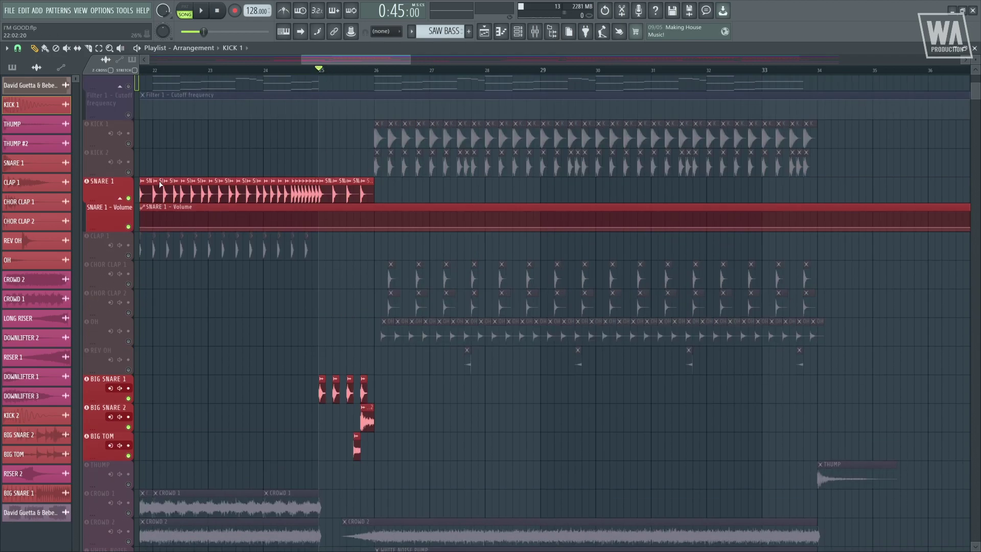
# - Play the SNARE 1, BIG SNARE and BIG TOM fill from bar 25
pyautogui.scroll(-1, 160, 184)
pyautogui.press('space')
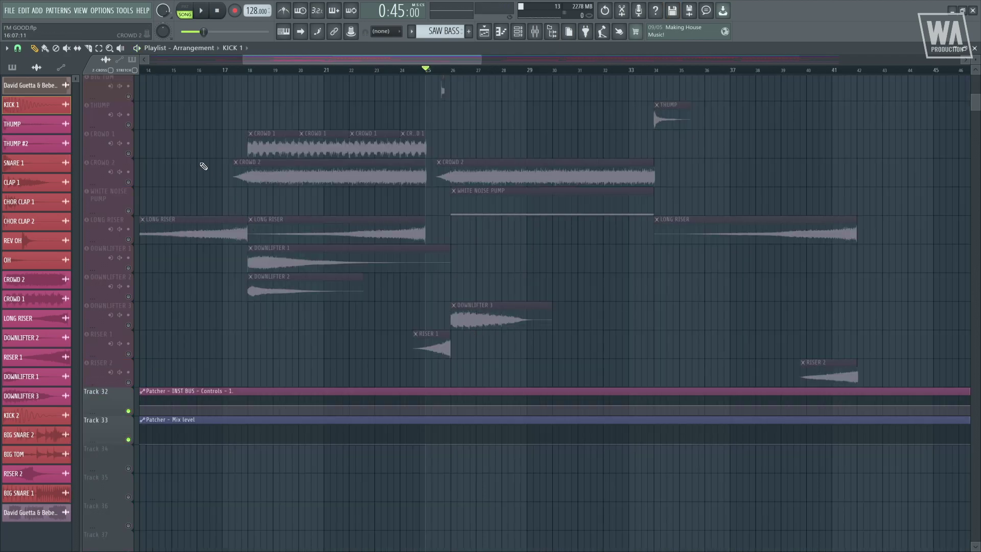
# - Isolate the THUMP track, examining its Fruity Reeverb 2 and listening to the hit at bar 34
pyautogui.scroll(2, 154, 148)
pyautogui.click(128, 183)
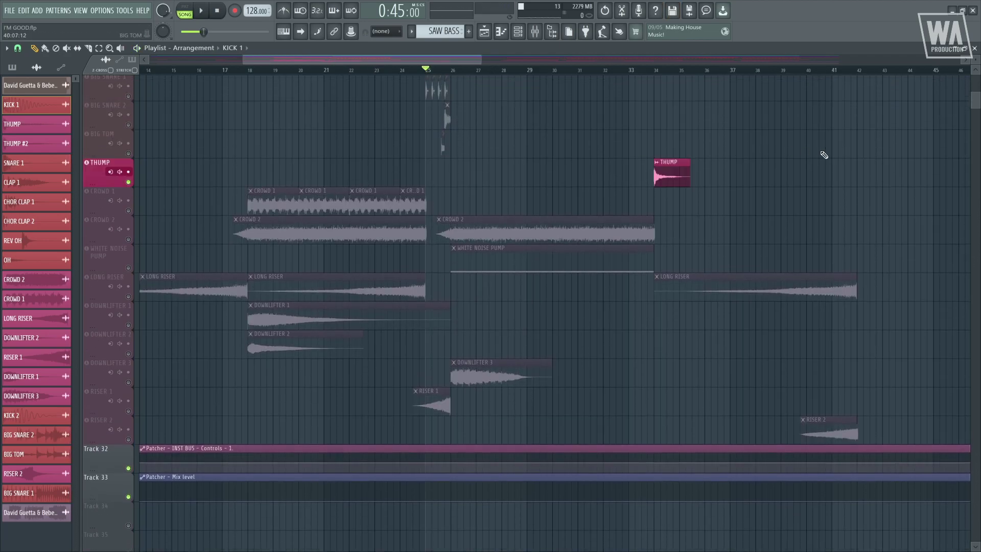
pyautogui.scroll(4, 823, 156)
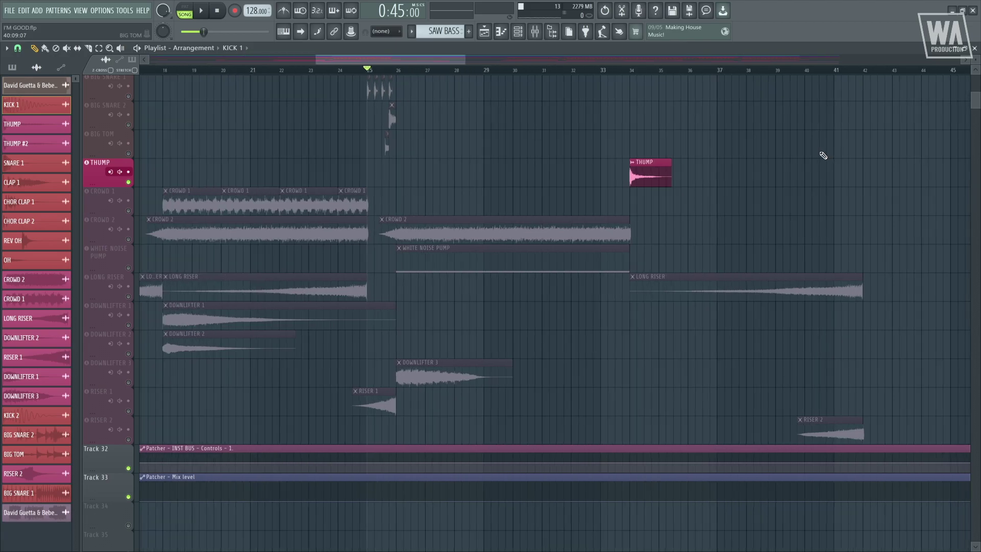
pyautogui.click(535, 31)
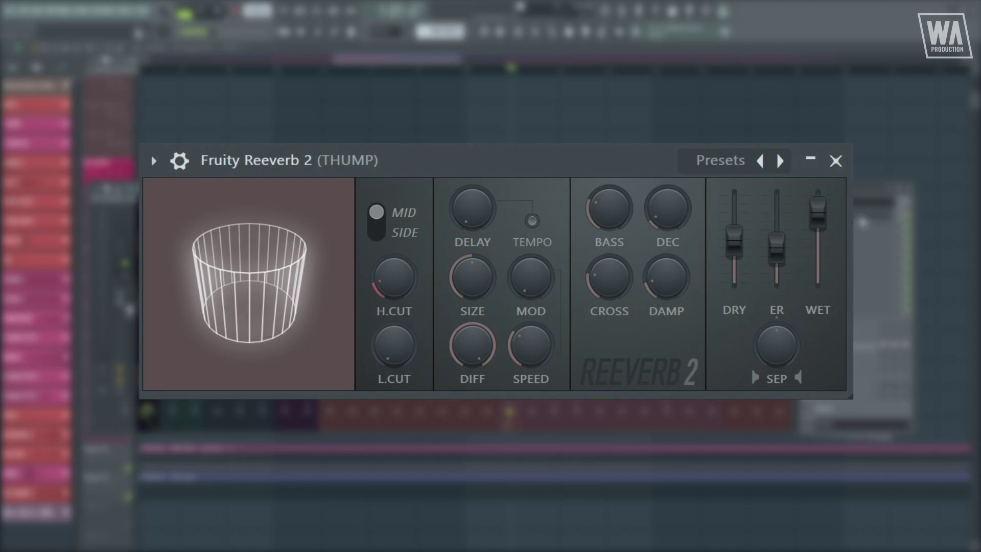
pyautogui.press('space')
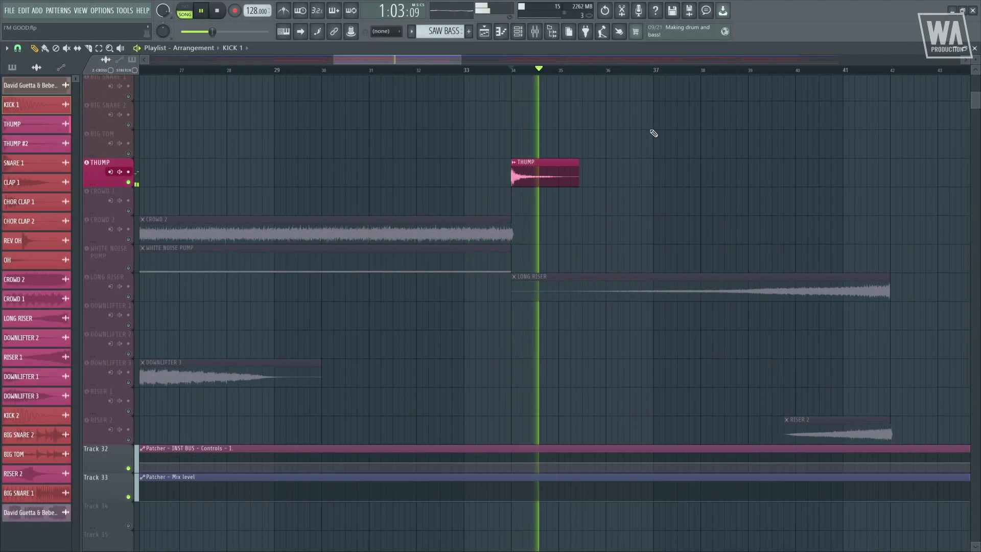
pyautogui.press('space')
# - Isolate the CROWD 1 and CROWD 2 tracks and play them from bar 18
pyautogui.scroll(-5, 659, 182)
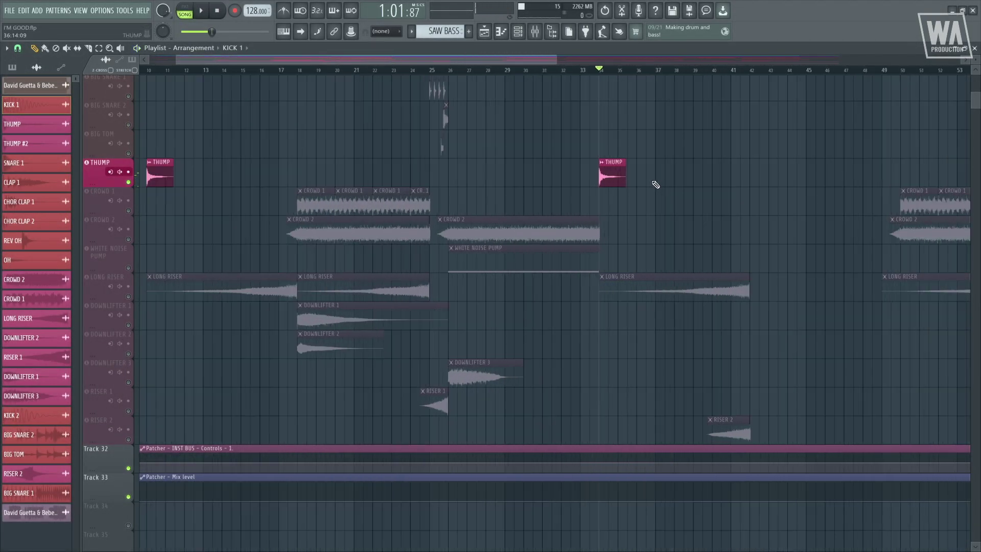
pyautogui.click(129, 239)
pyautogui.click(128, 210)
pyautogui.click(128, 182)
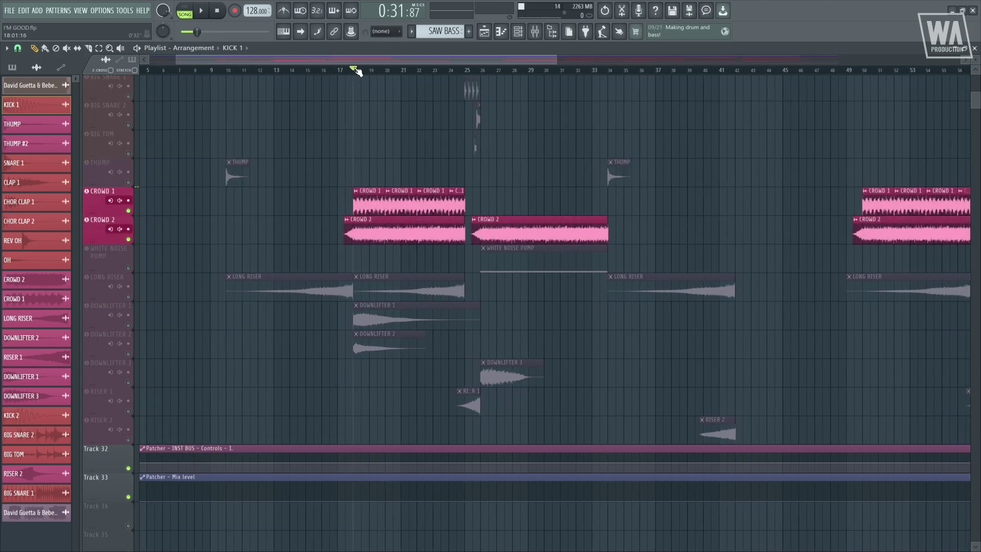
pyautogui.press('space')
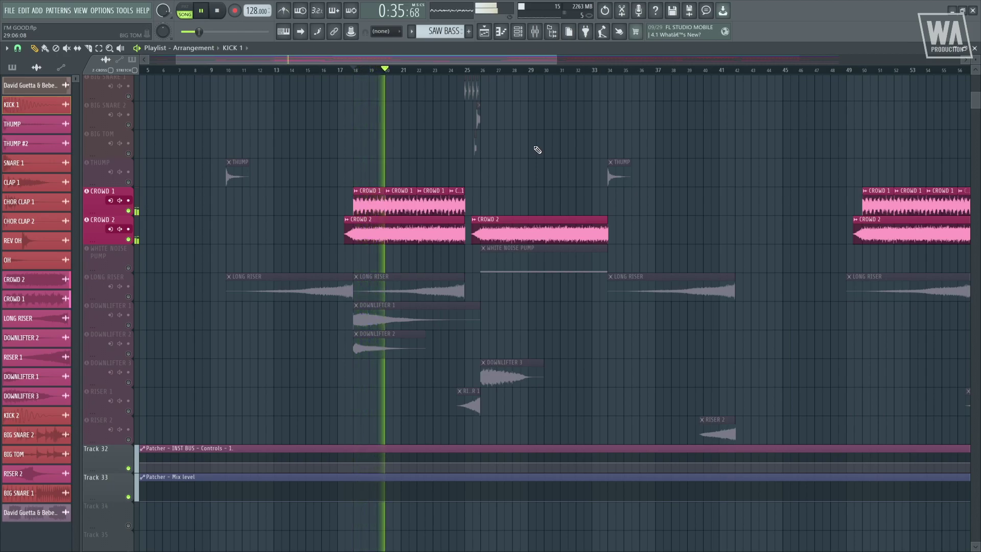
# - Listen to the isolated WHITE NOISE PUMP track and check it in the mixer
pyautogui.press('space')
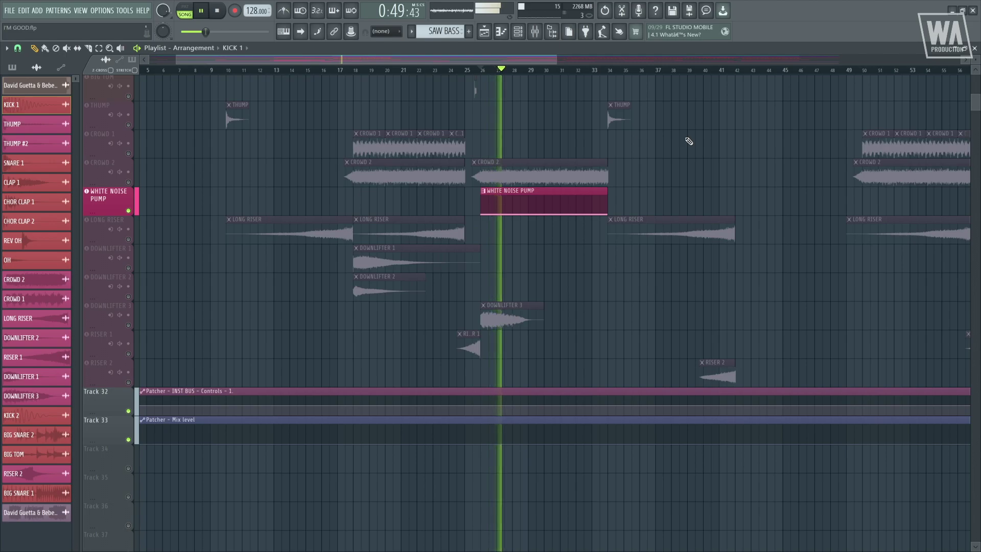
pyautogui.press('space')
pyautogui.press('F9')
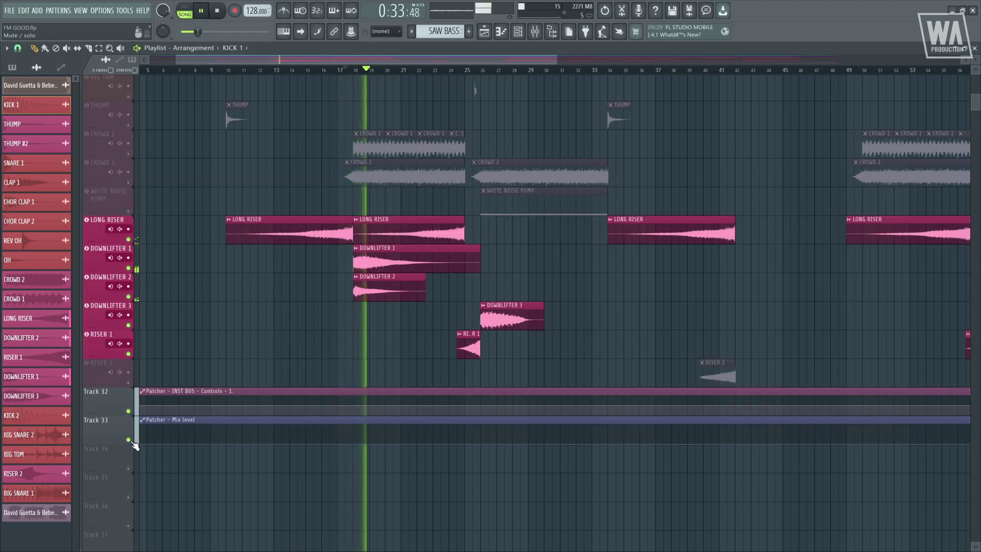
# - Unmute RISER 2 alongside the other risers and downlifters and play it from bar 40
pyautogui.click(129, 382)
pyautogui.press('space')
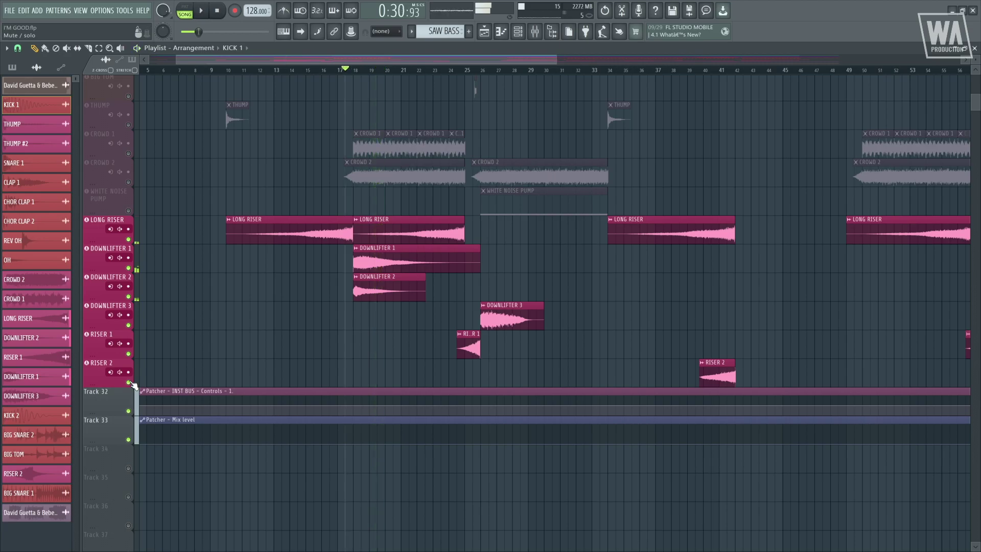
pyautogui.click(707, 74)
pyautogui.press('space')
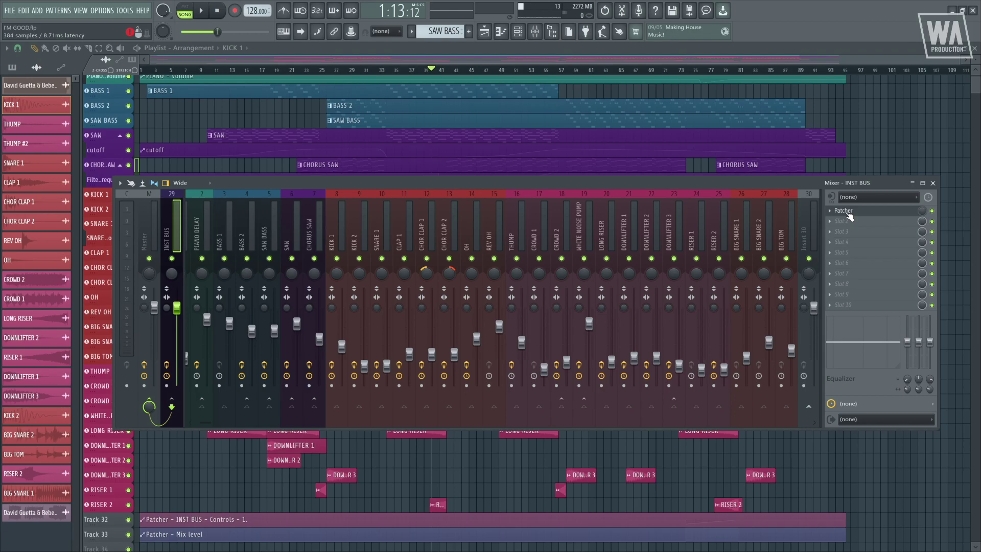
# - Examine the 1K FILTER Patcher on the INST BUS mixer track and the automation options of its main knob
pyautogui.click(848, 213)
pyautogui.moveTo(214, 151); pyautogui.dragTo(507, 188)
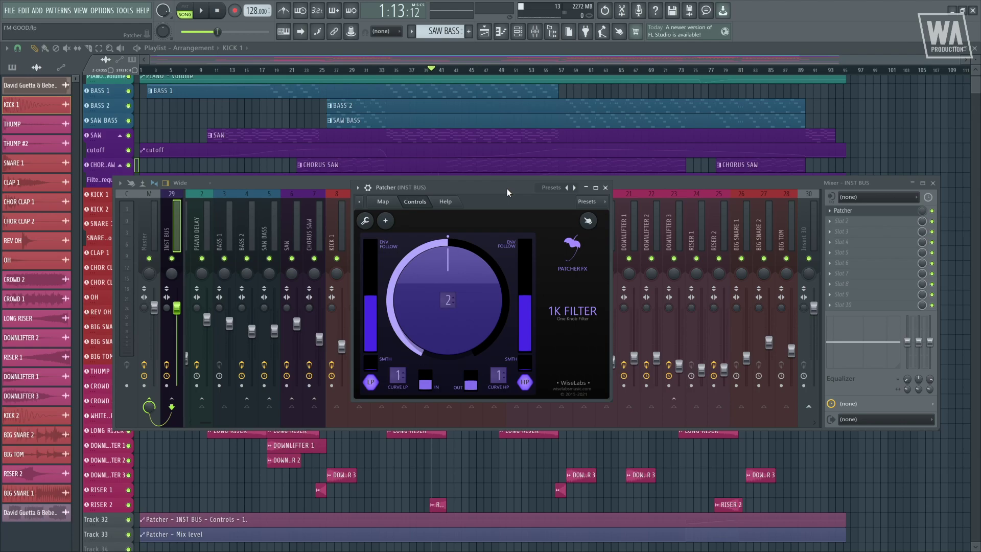
pyautogui.rightClick(466, 291)
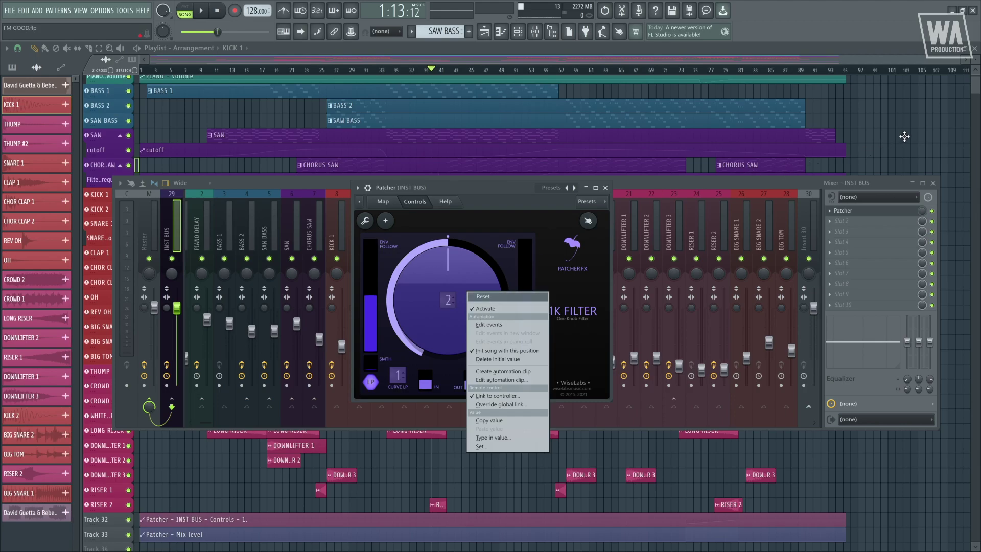
pyautogui.press('F12')
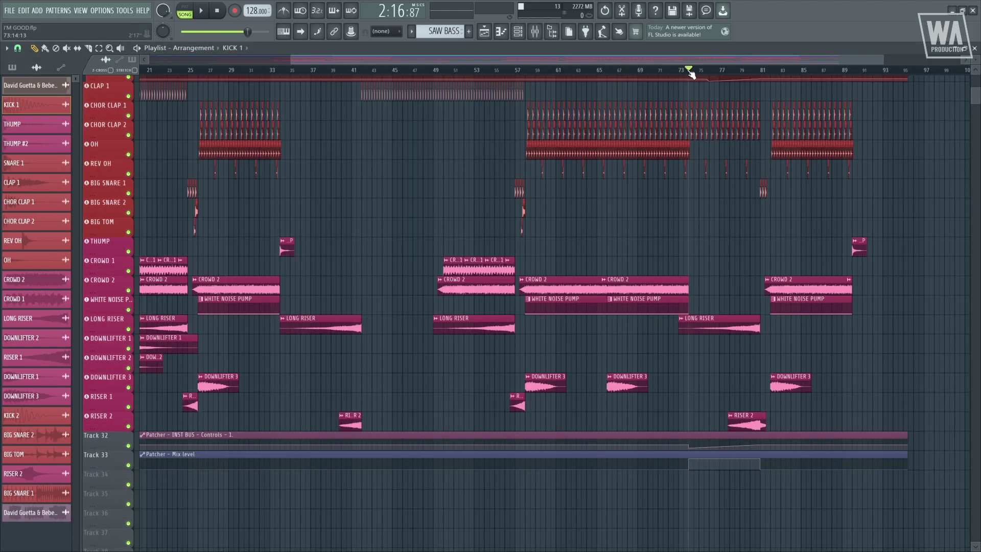
# - Play the full mix from bar 74 with the INST BUS Patcher open to watch its filter automation
pyautogui.press('space')
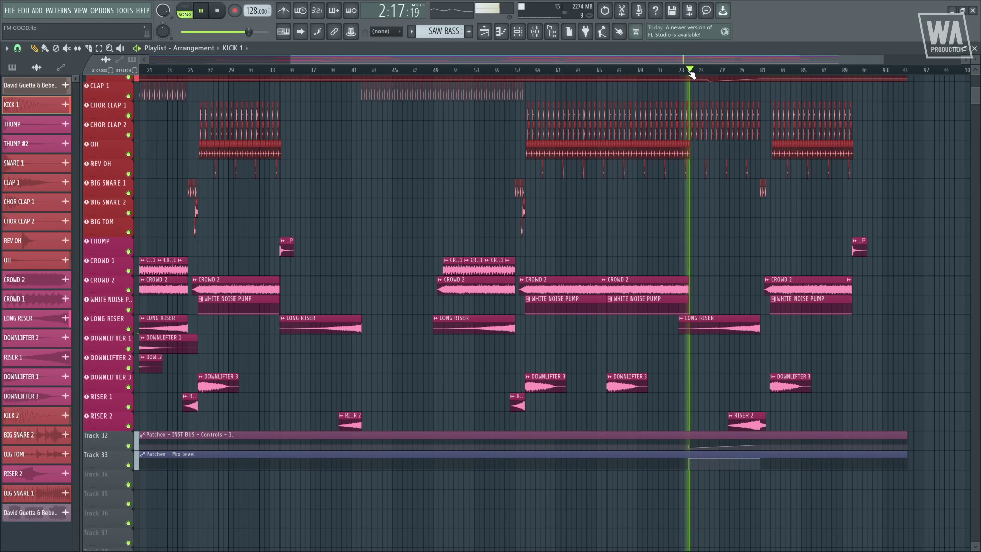
pyautogui.press('F9')
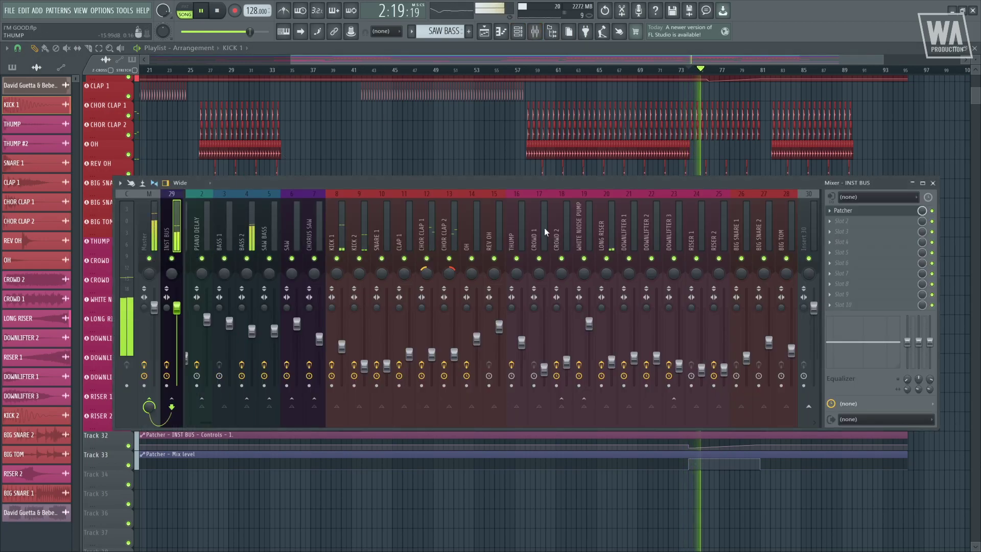
pyautogui.click(870, 213)
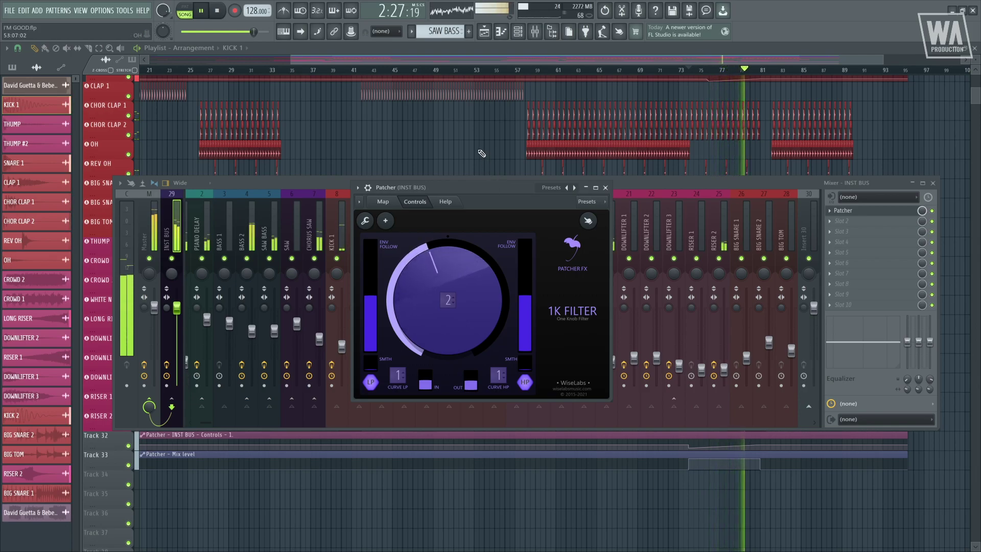
# - Listen to the full arrangement through to its end, stop the playback and switch to OBS
pyautogui.press('space')
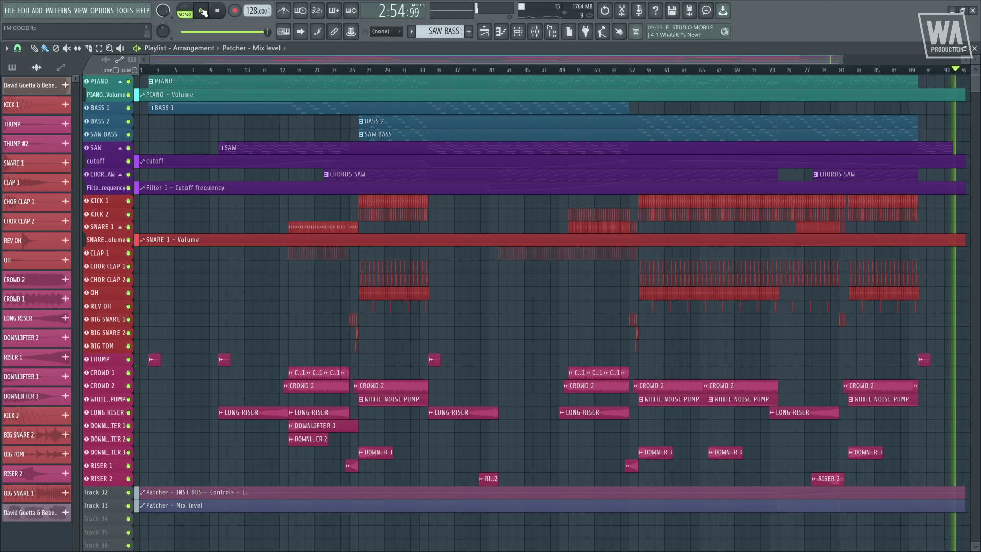
pyautogui.press('space')
pyautogui.hotkey('alt', 'Tab')
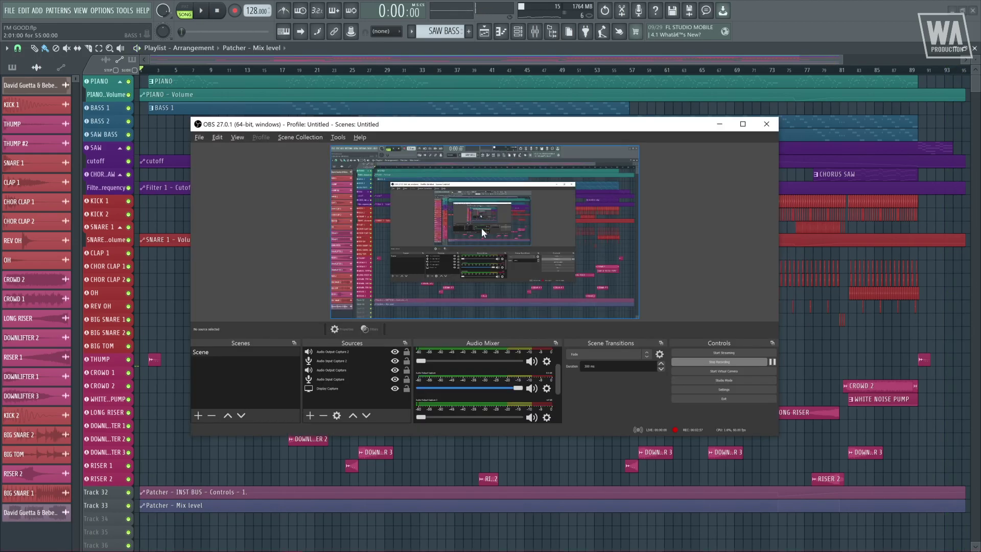